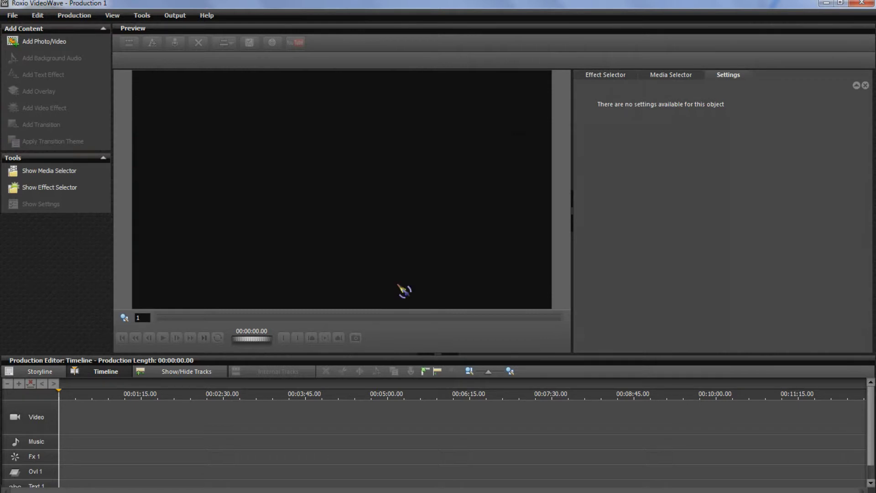
Add the desktop video 21-06-2011_08.avi to the production's Video track and return the editor to full-screen size.
click(840, 3)
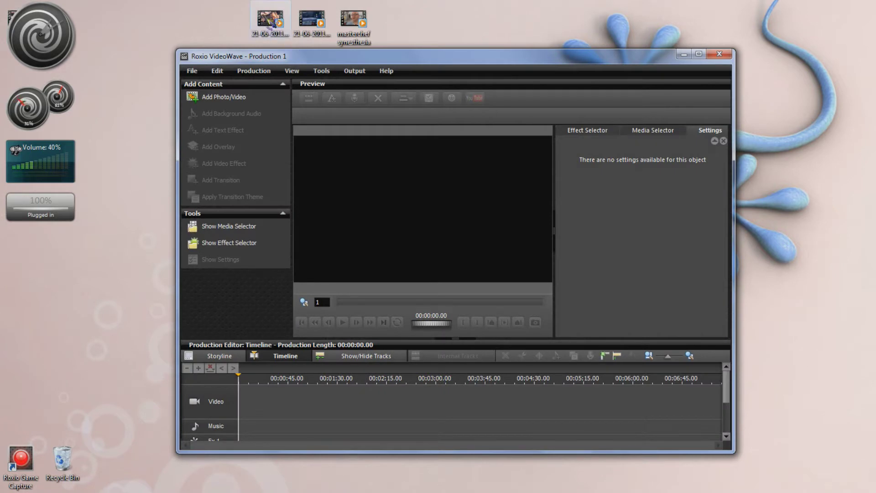
drag(271, 24, 267, 403)
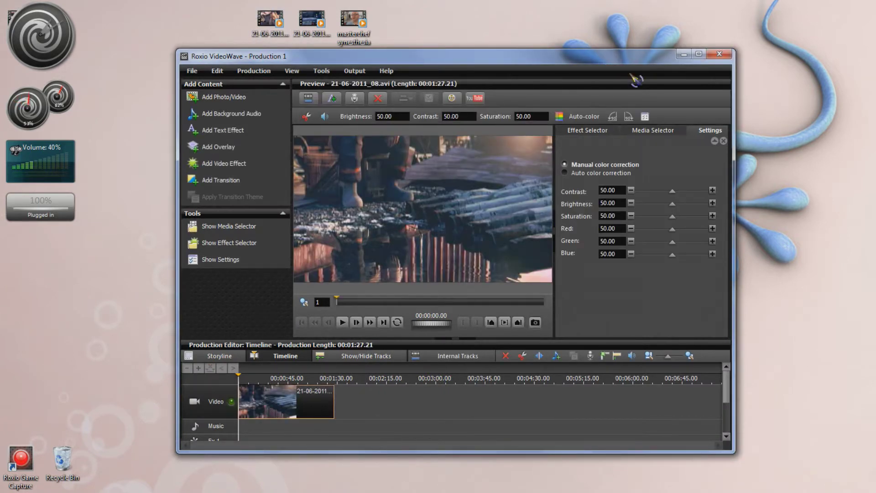
key(super+Tab)
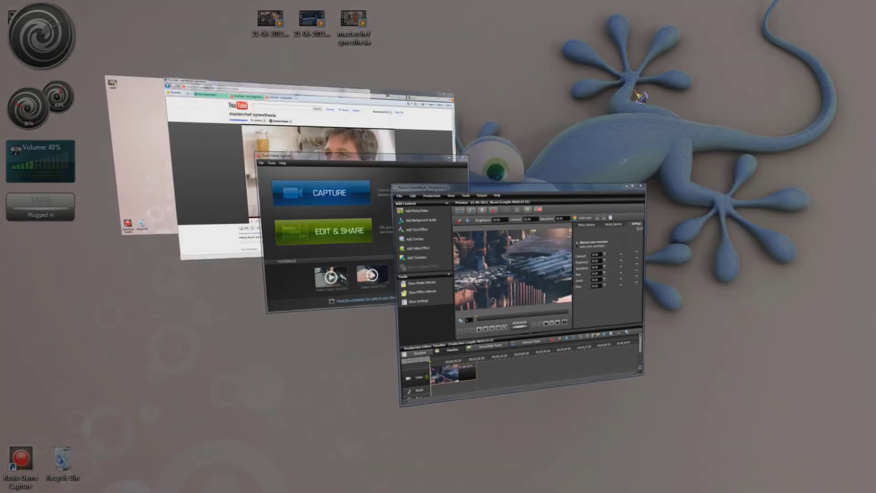
click(597, 203)
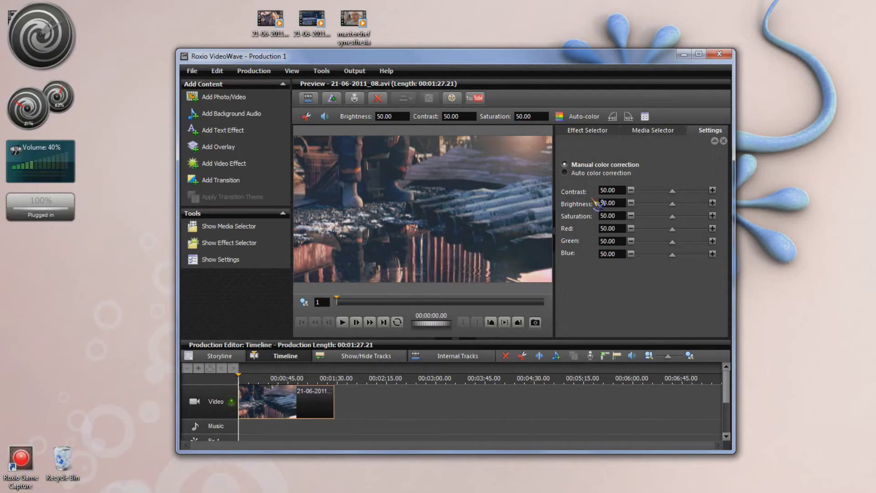
click(699, 54)
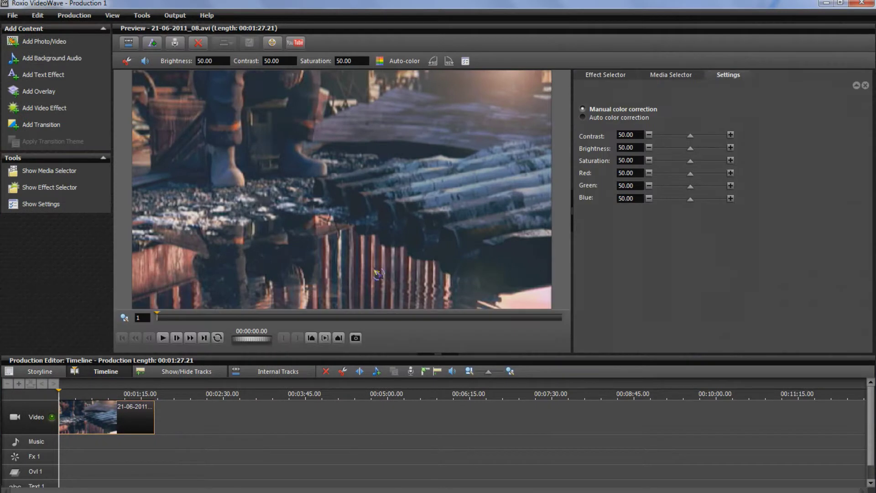
Trim the clip on the Video track to start at 00:00:14:24 and end at 00:00:40:16.
right_click(108, 426)
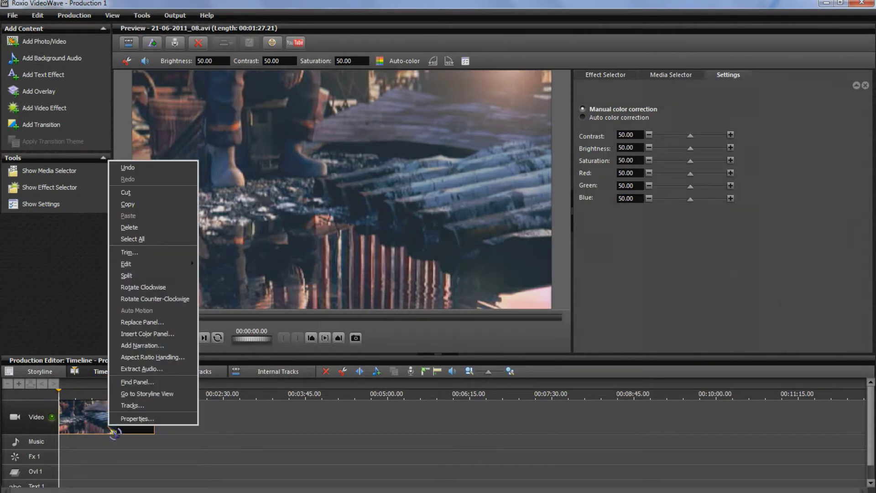
click(154, 253)
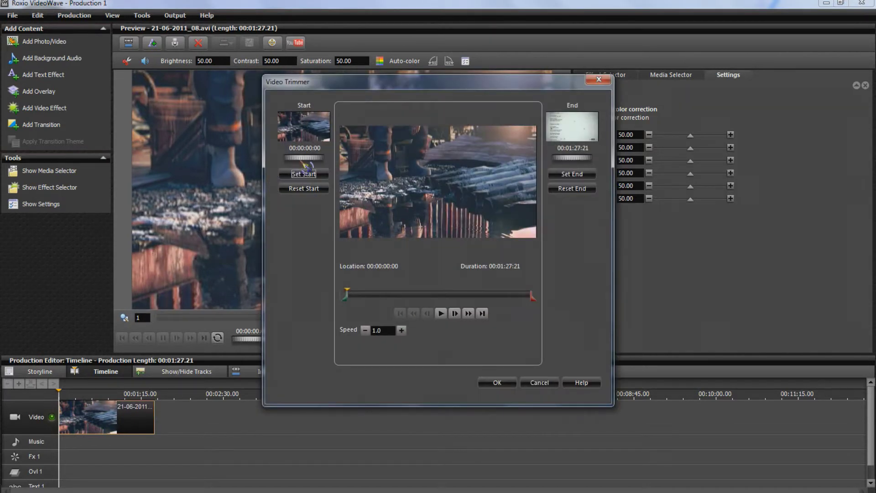
drag(308, 162, 553, 172)
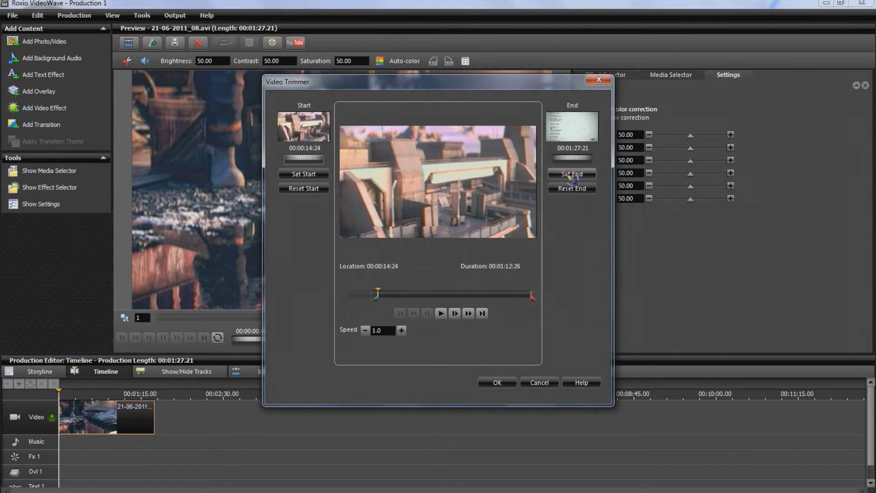
mouse_move(576, 160)
mouse_down()
mouse_move(338, 176)
mouse_move(160, 165)
mouse_move(7, 181)
mouse_up()
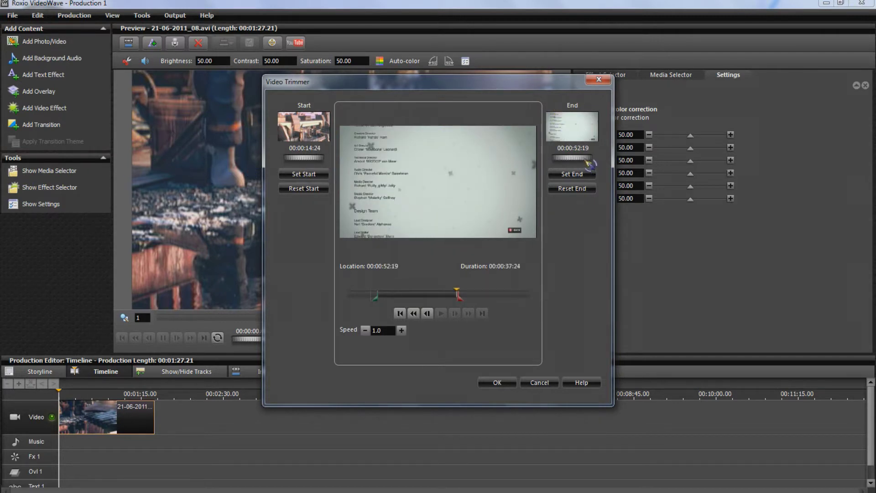
drag(590, 162, 402, 169)
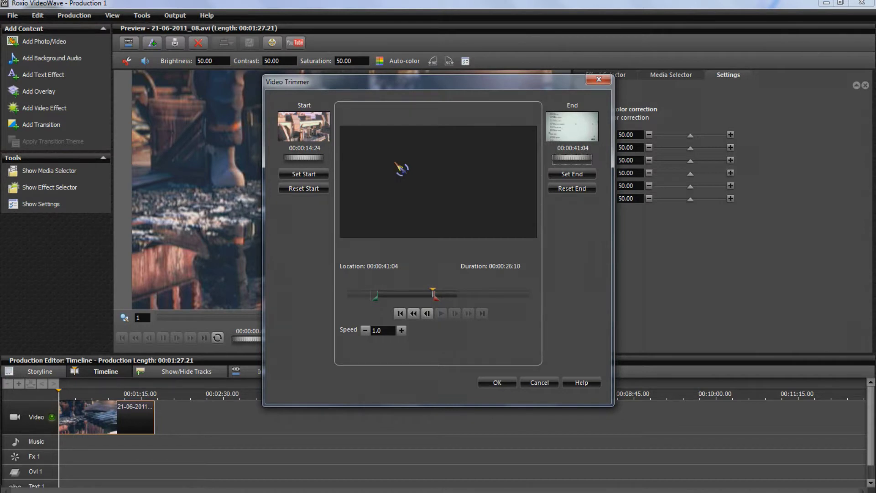
drag(395, 163, 380, 164)
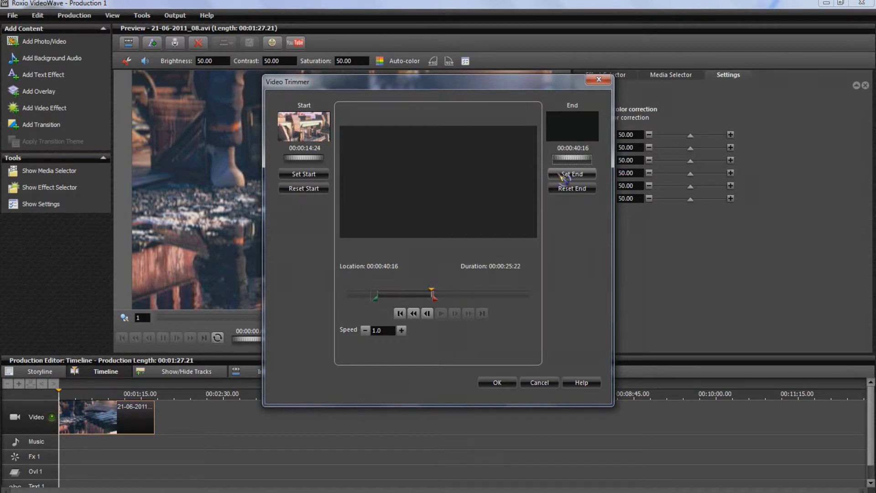
click(494, 381)
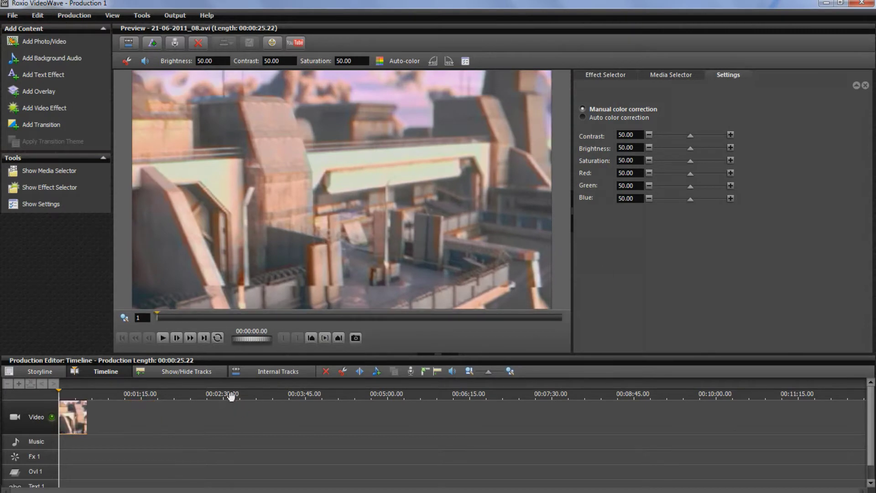
Preview the opening seconds of the trimmed clip and return the playhead to the beginning.
click(163, 338)
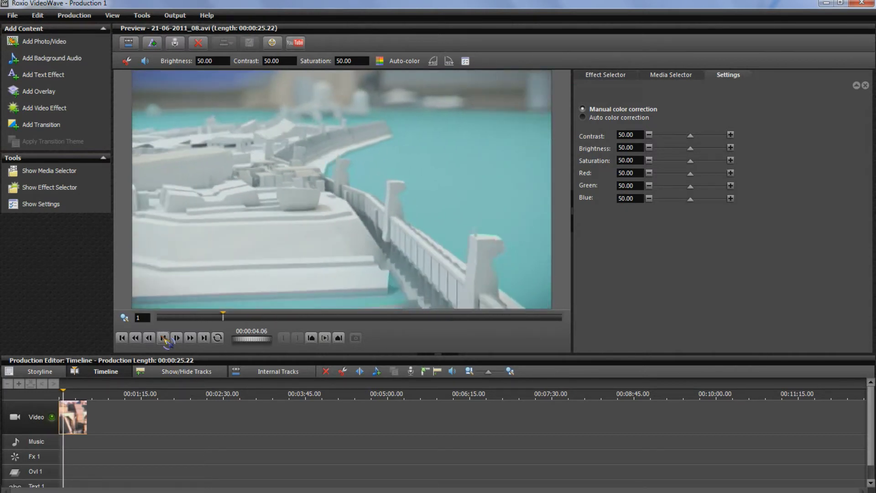
click(163, 338)
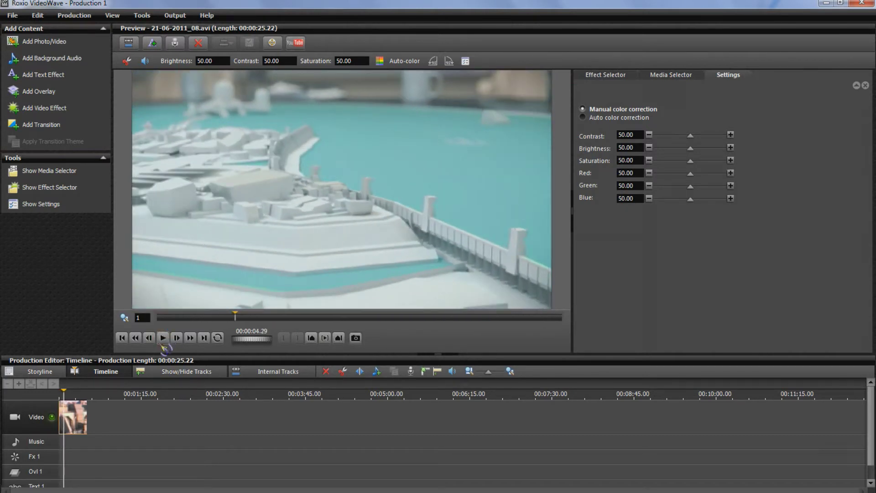
click(122, 337)
Lower the overall volume of the clip's native audio, apply it, and briefly play the clip to check the sound.
right_click(76, 423)
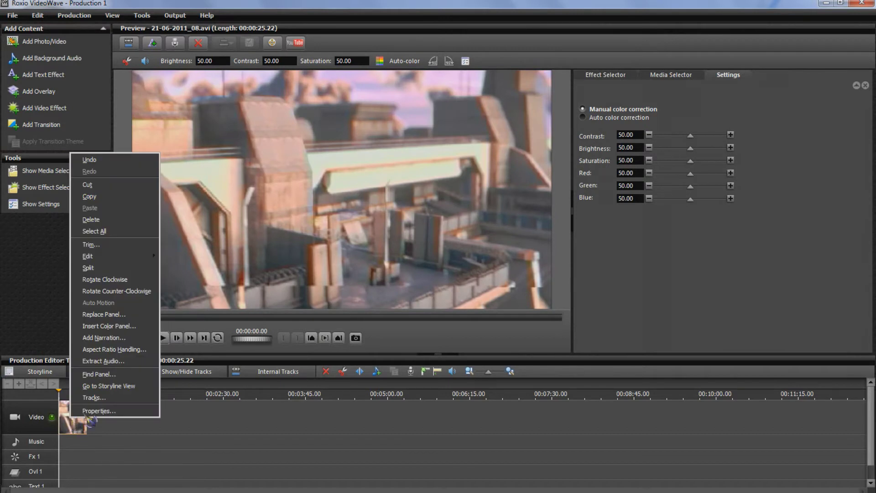
mouse_move(115, 257)
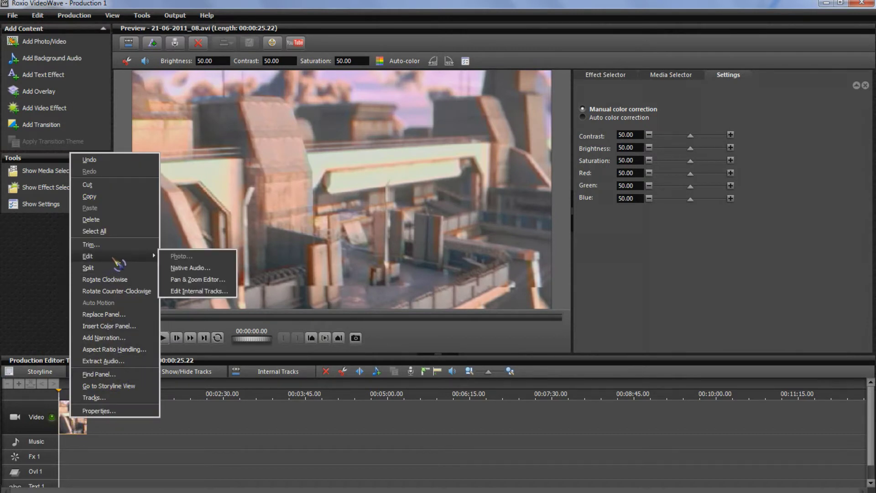
click(180, 267)
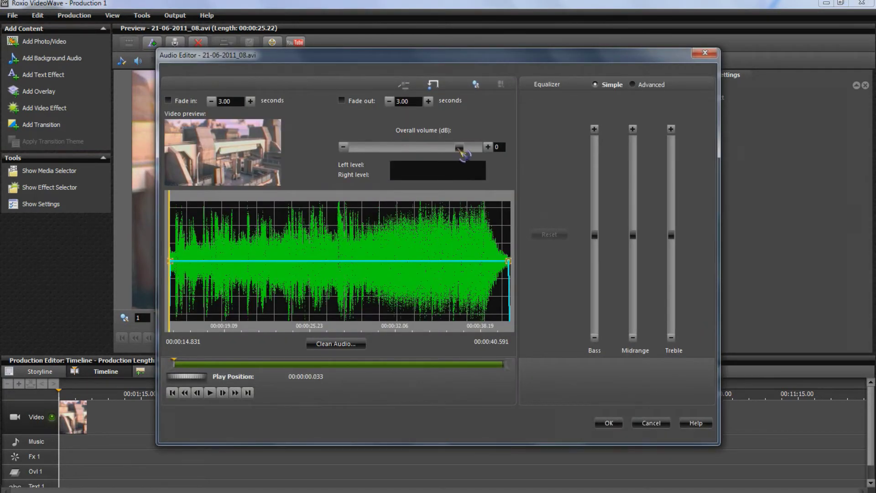
drag(434, 162, 356, 165)
click(610, 424)
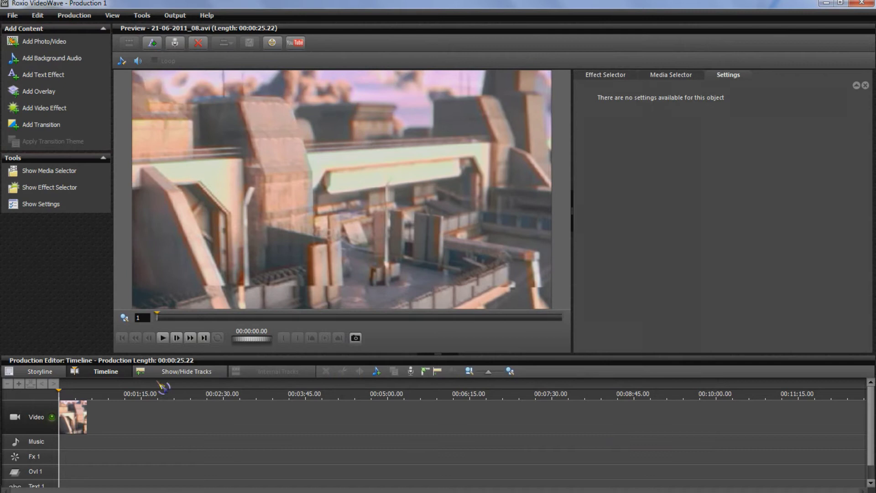
click(162, 337)
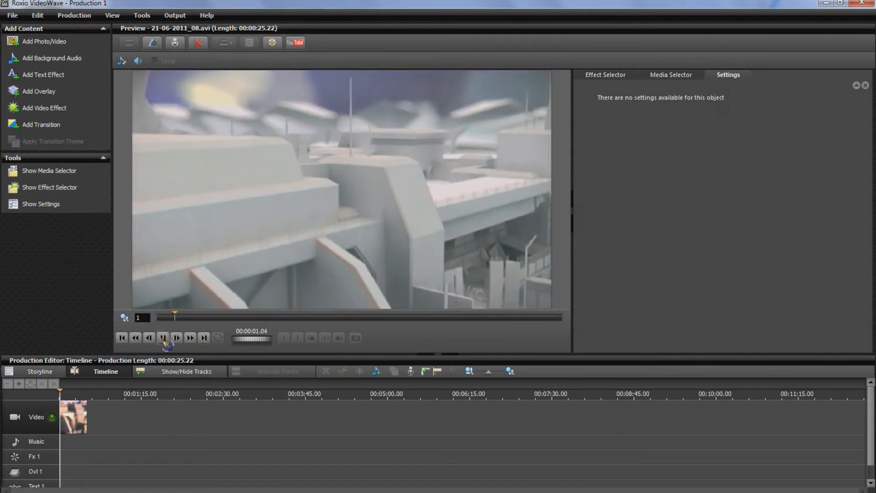
click(163, 337)
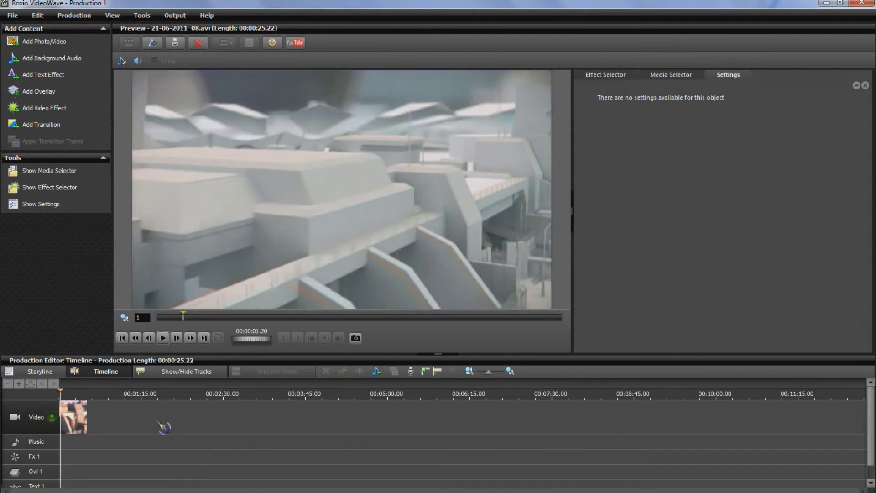
Select the clip on the Video track, enable looped playback and start the preview.
click(86, 422)
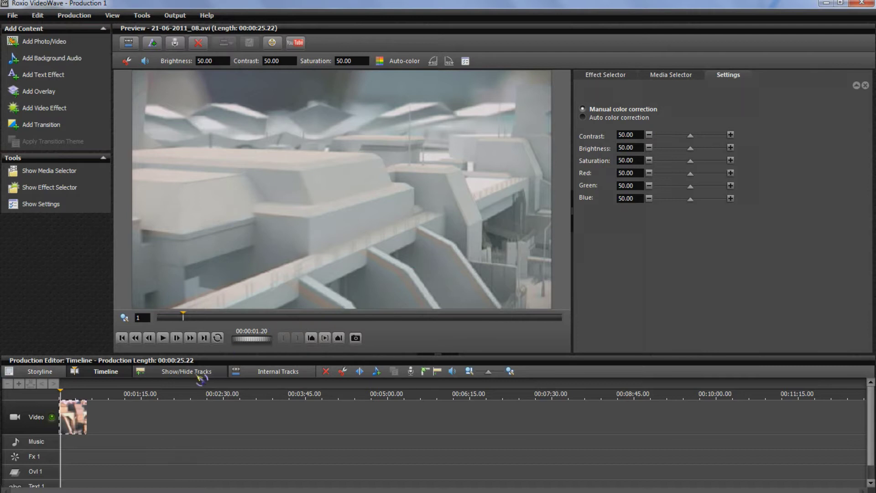
click(218, 338)
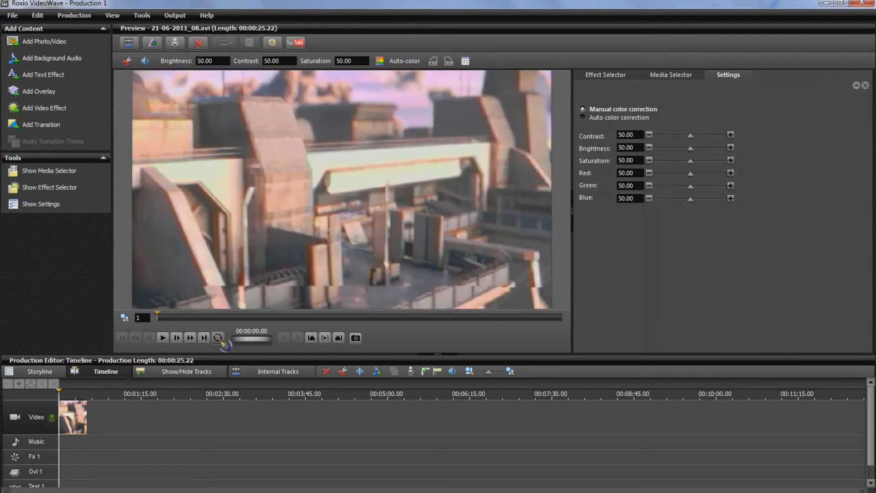
click(163, 338)
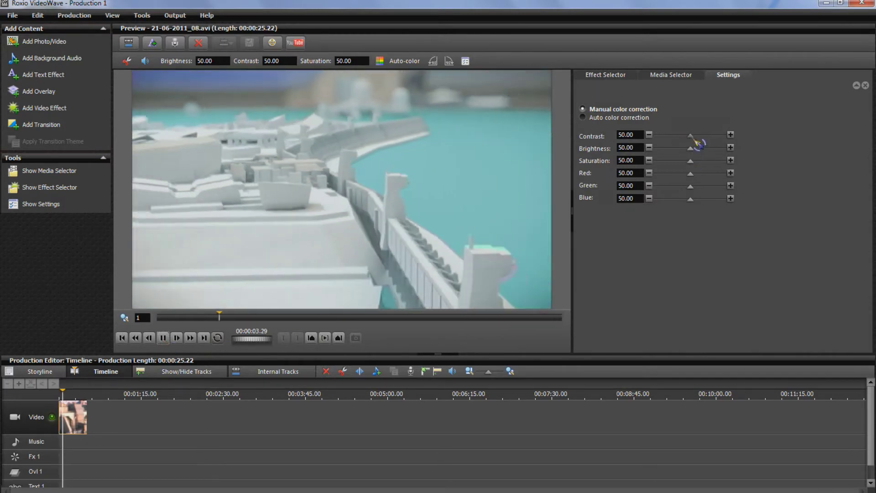
Lower the clip's contrast to 29.91 and set green to 50.43 and red to 49.57 while previewing.
drag(694, 137, 686, 145)
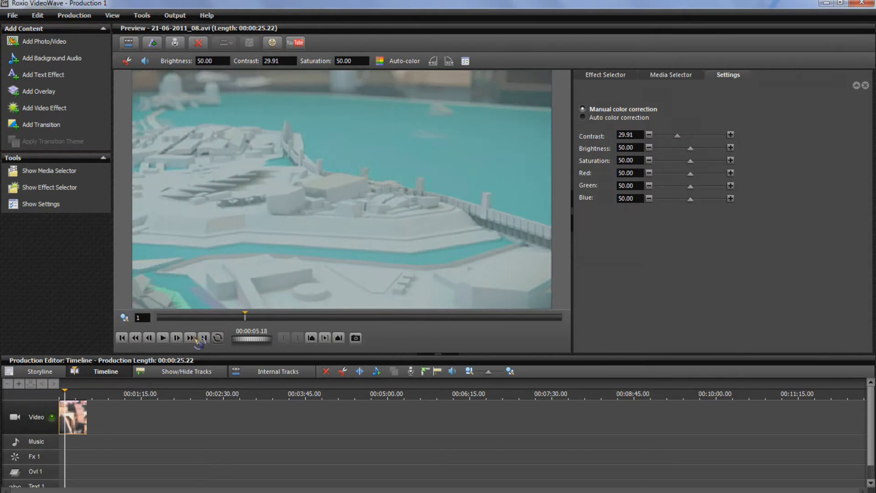
click(163, 338)
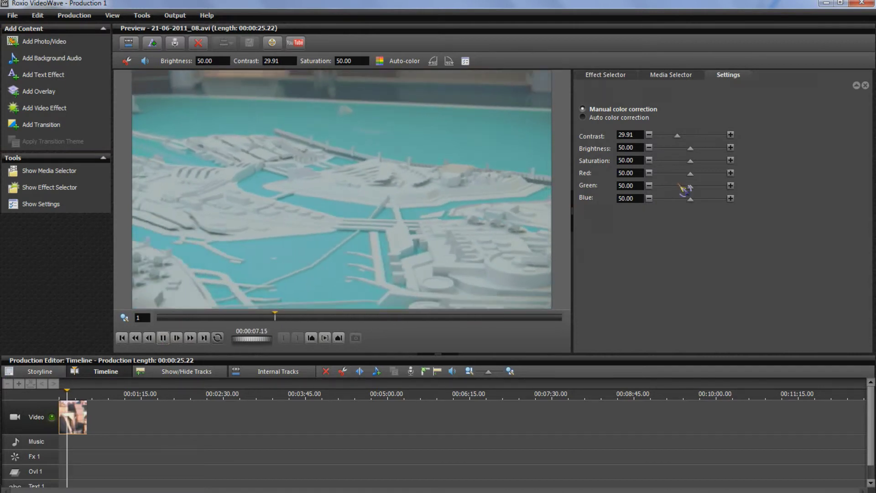
mouse_move(690, 187)
mouse_down()
mouse_move(720, 187)
mouse_move(693, 188)
mouse_move(702, 175)
mouse_move(727, 175)
mouse_move(689, 175)
mouse_up()
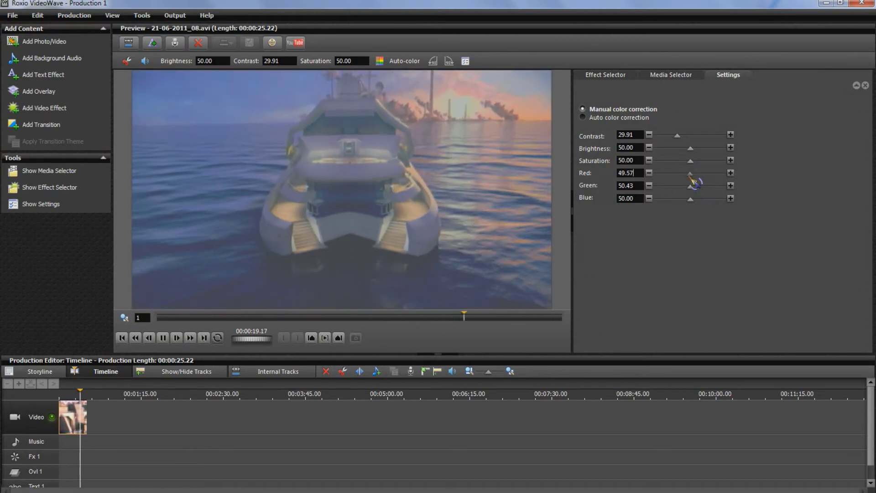
Set the clip's contrast to 56.41, brightness to 48.72 and saturation to 52.14 during playback.
drag(680, 141, 691, 141)
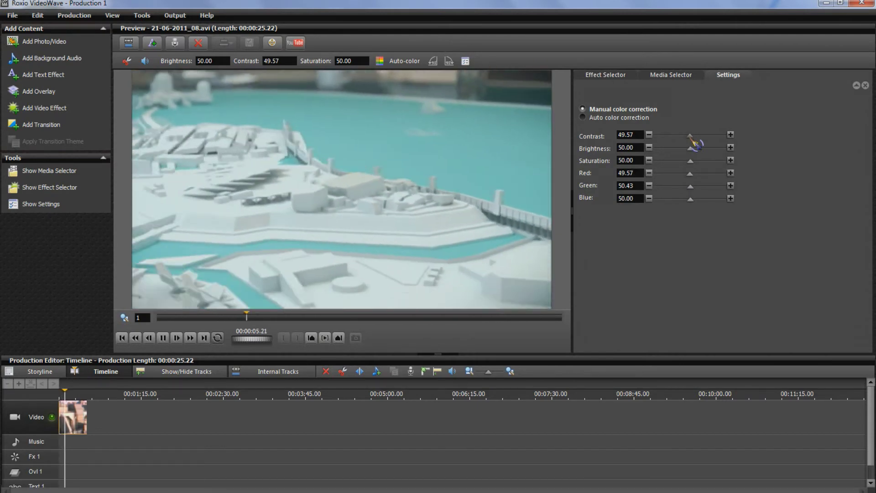
drag(690, 138, 697, 140)
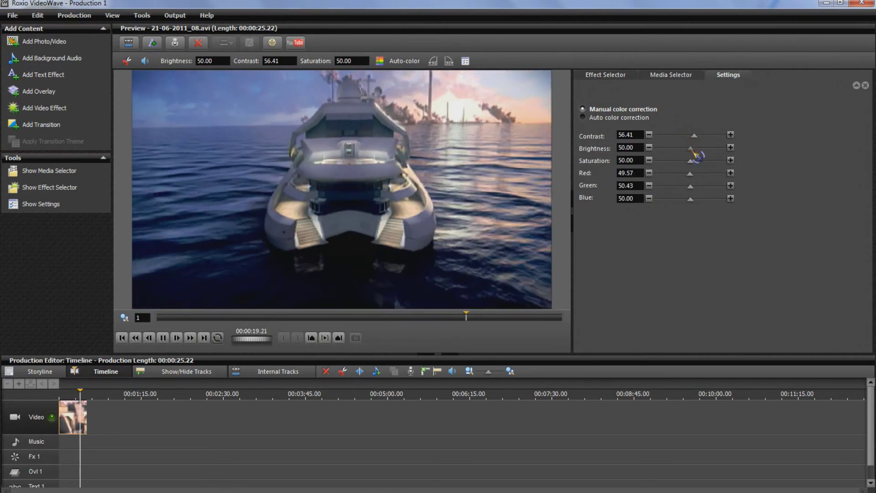
click(691, 150)
drag(690, 150, 693, 152)
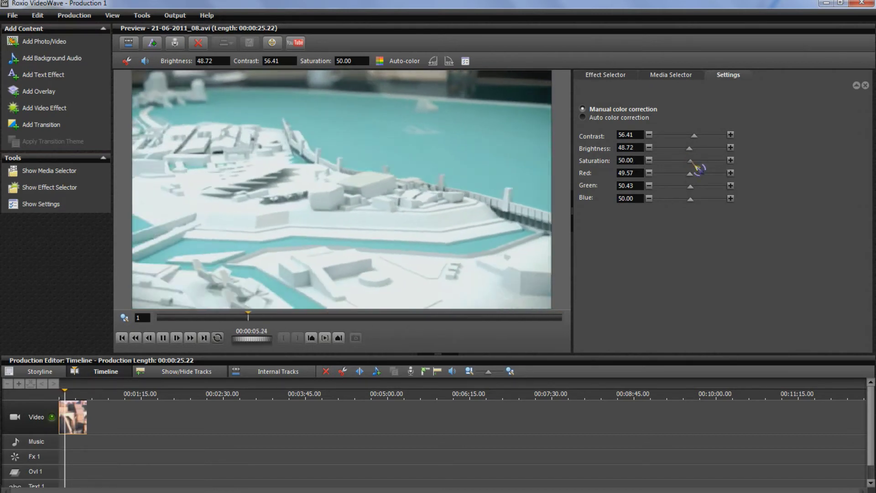
drag(690, 161, 692, 162)
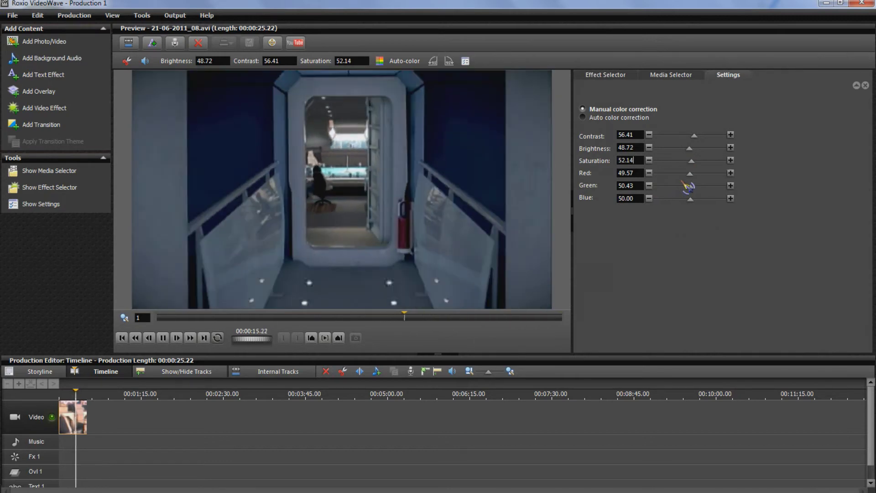
Reduce the clip's red level to 46.57 in the manual color correction.
click(648, 173)
click(648, 173)
click(648, 173)
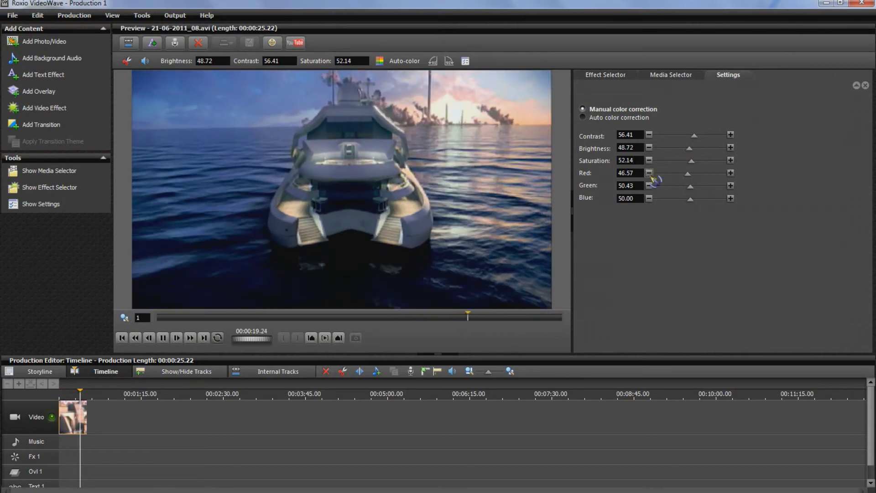
click(649, 173)
click(648, 173)
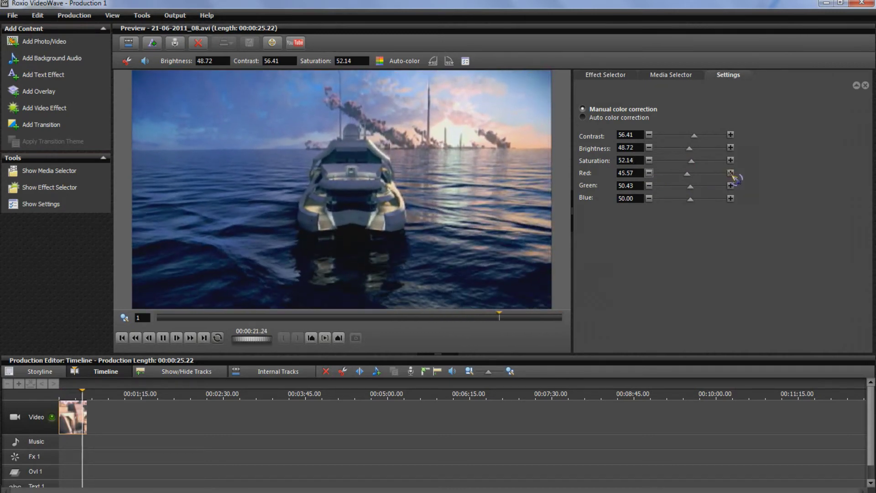
click(730, 172)
Reduce the clip's green level to 46.43 and blue level to 46.00, and pause the preview.
click(648, 185)
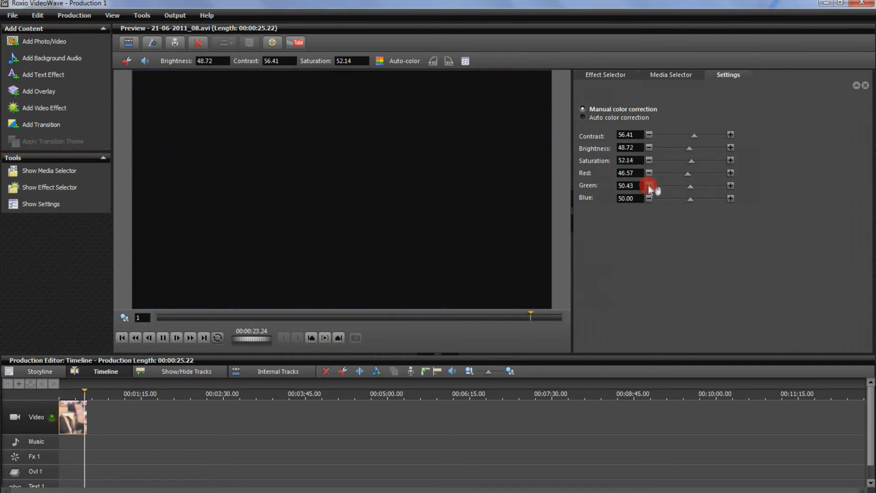
click(649, 198)
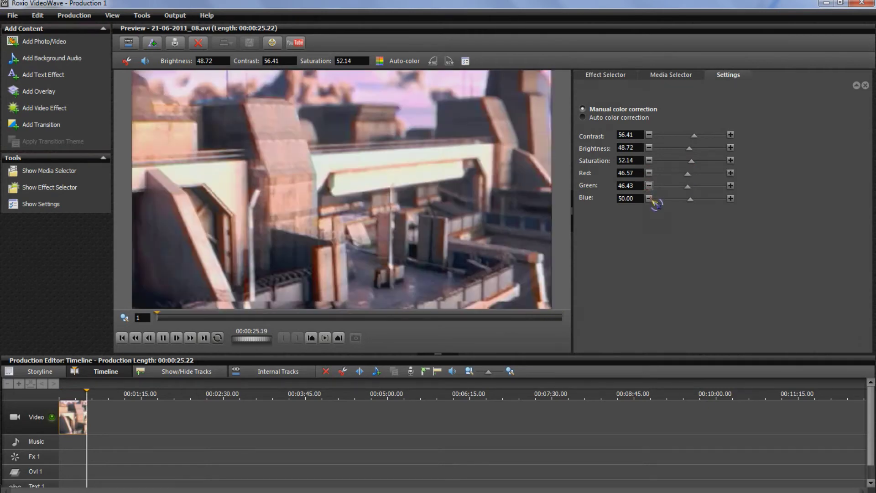
click(163, 338)
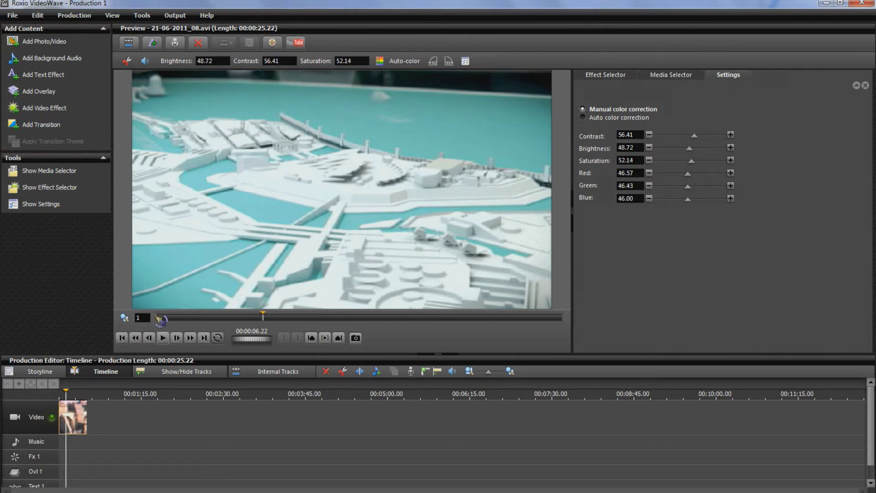
Set the overall volume of the timeline clip's native audio to 0 dB and apply the change.
right_click(77, 418)
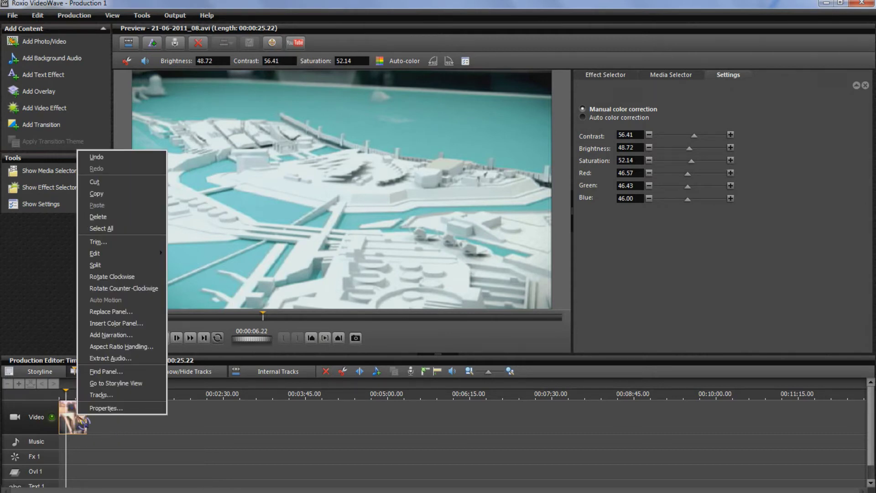
mouse_move(151, 250)
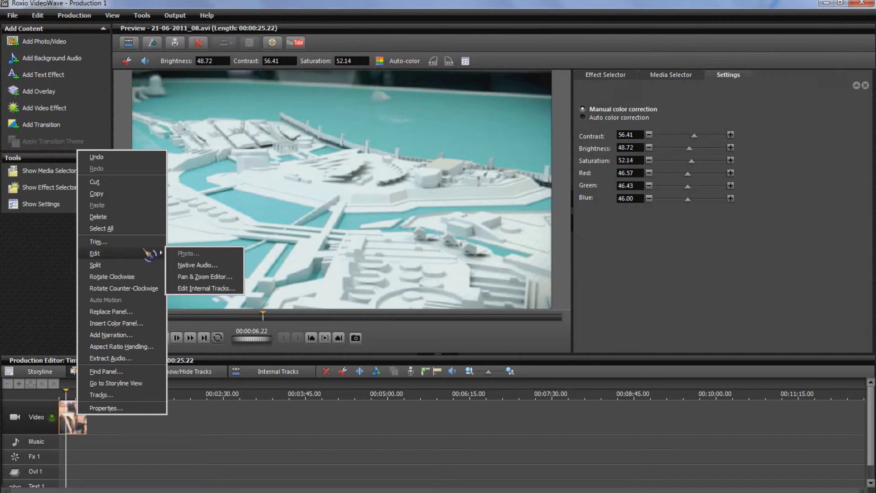
click(190, 263)
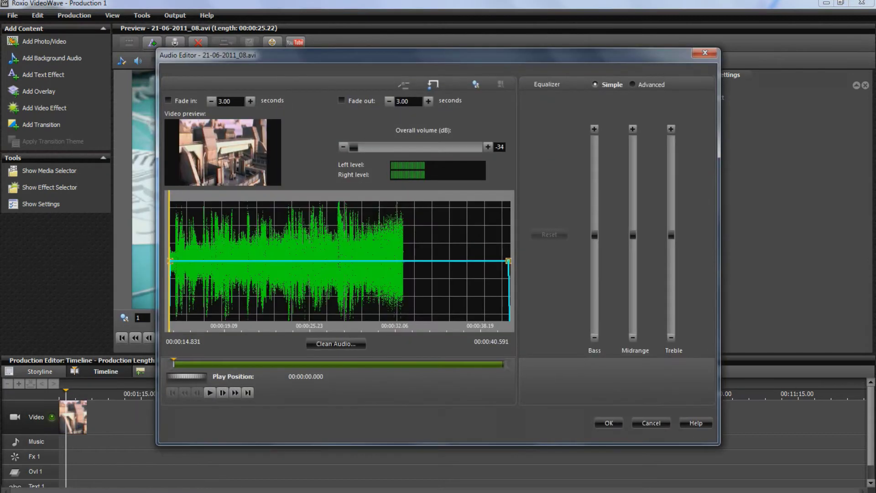
drag(356, 149, 461, 149)
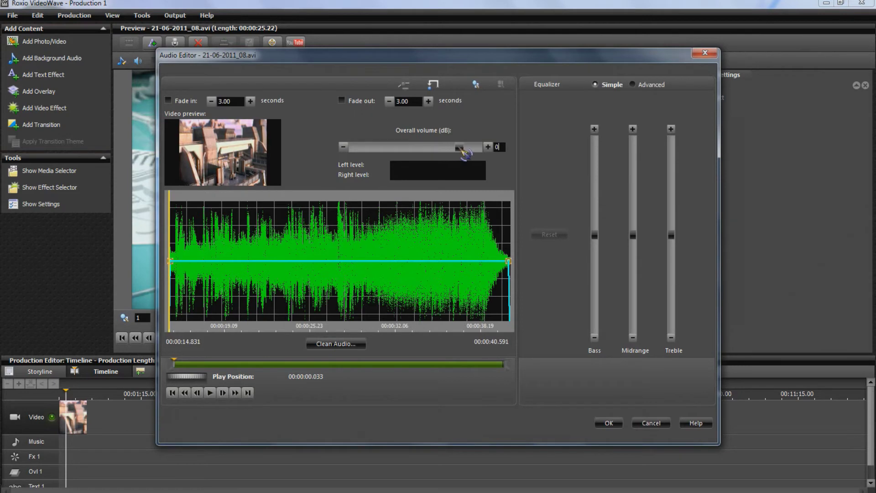
click(609, 424)
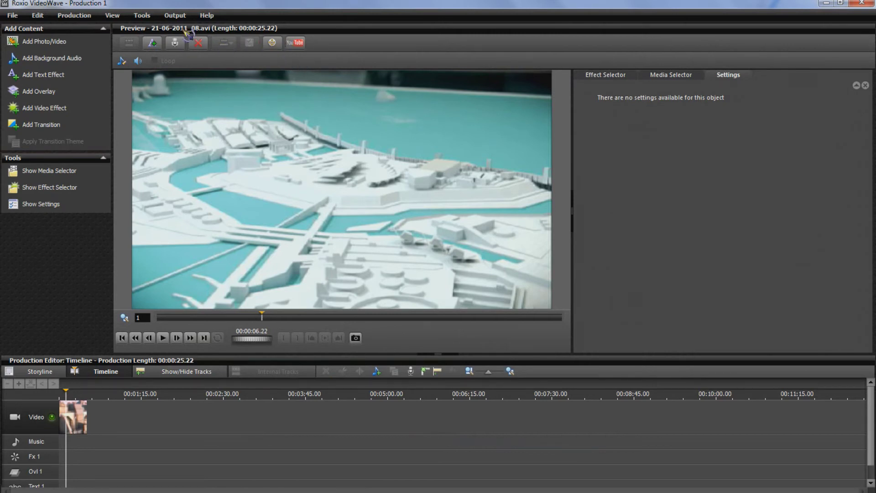
Start exporting the production without saving the project, and choose DivX HD 720p@30fps as the video file quality.
click(175, 15)
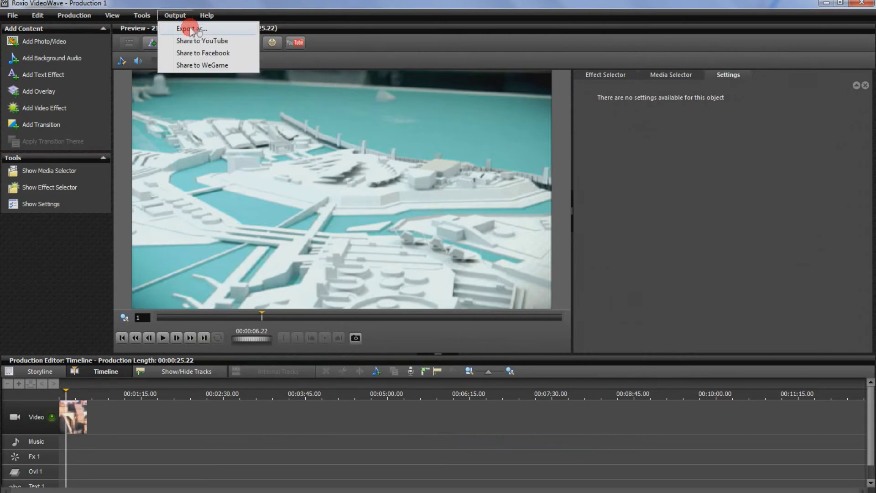
click(192, 29)
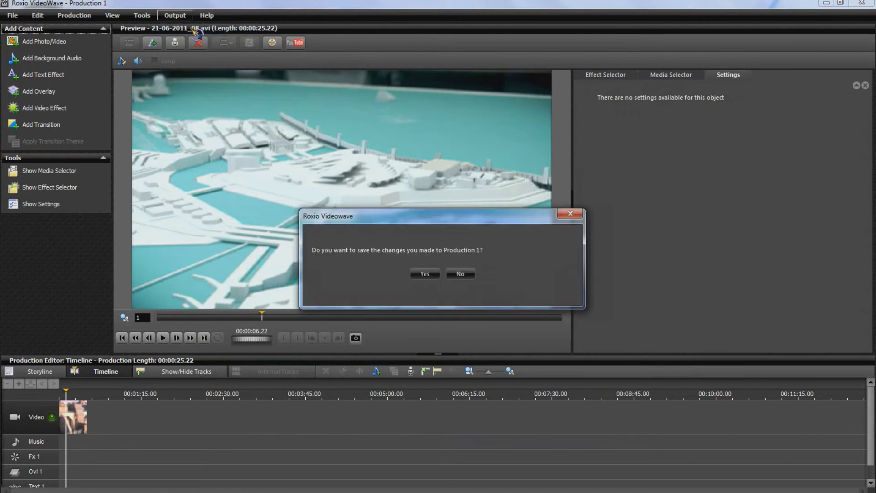
click(460, 273)
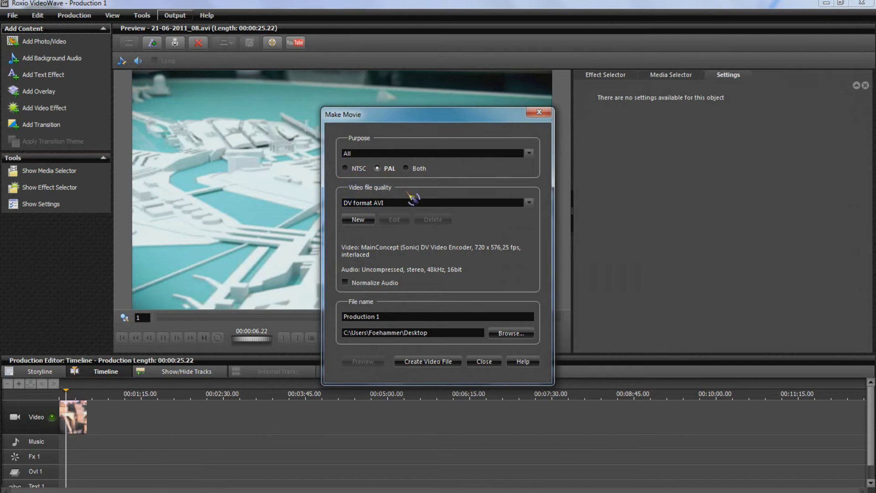
click(529, 203)
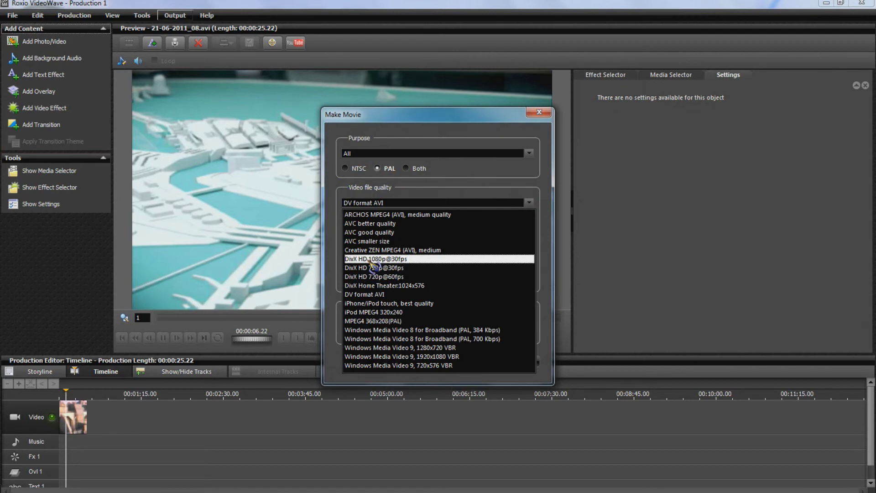
click(413, 268)
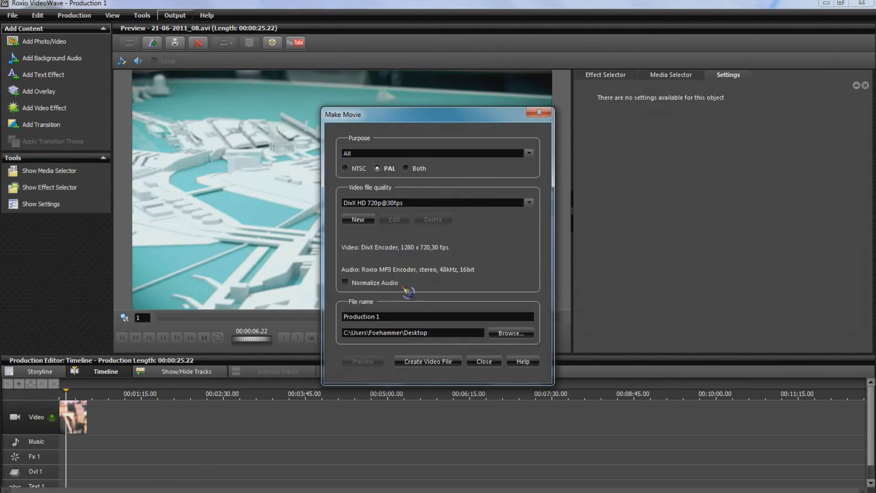
Name the output movie "final" and create the video file.
click(386, 315)
triple_click(385, 316)
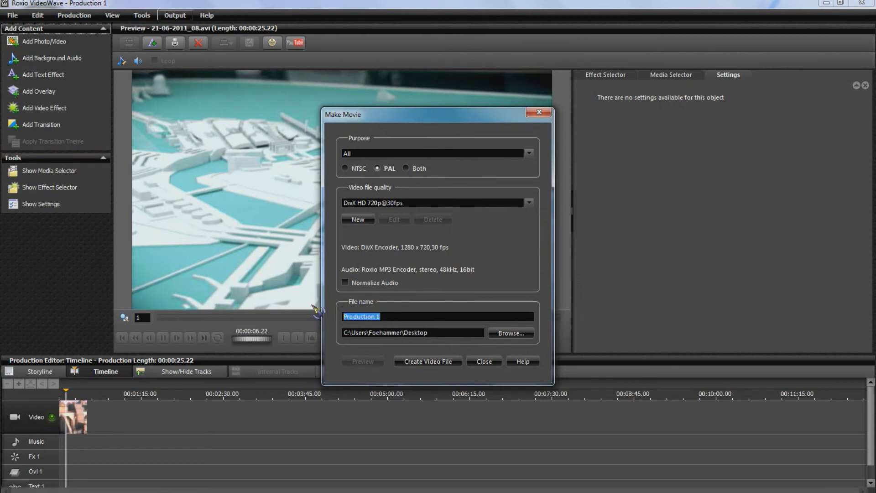
text(final)
click(436, 364)
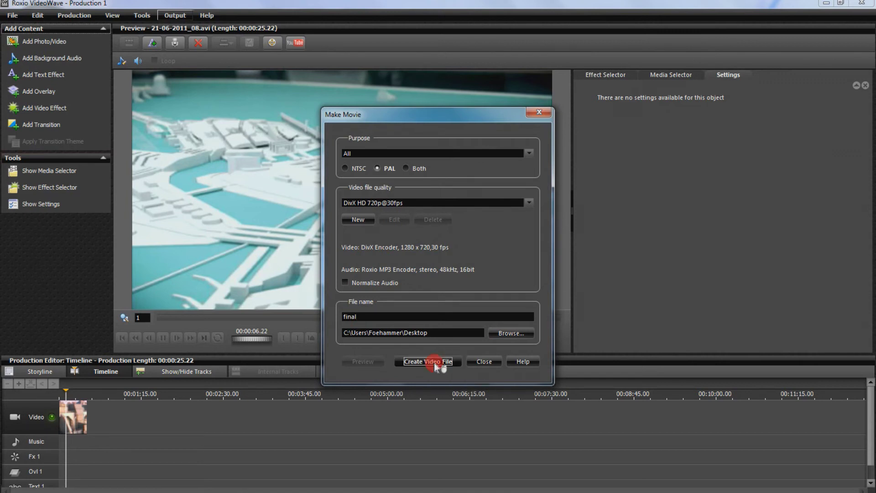